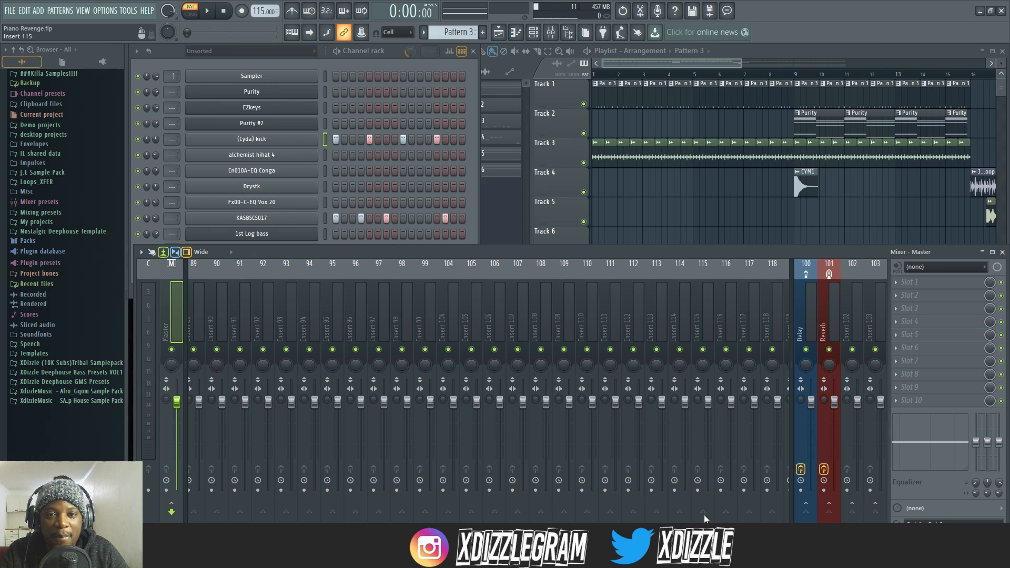
Play Pattern 3 from the channel rack and watch its level in the mixer
left_click(337, 52)
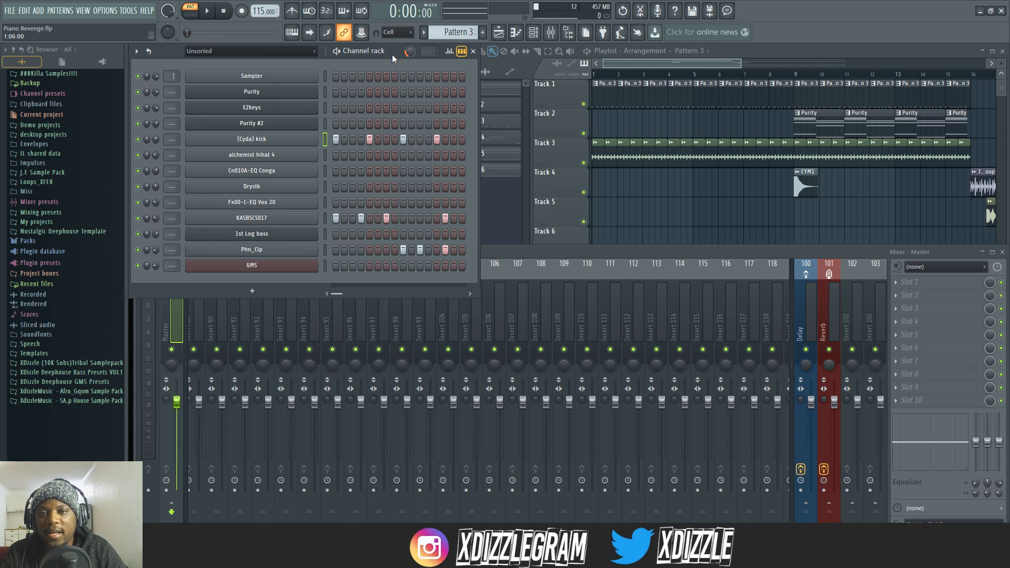
key("space")
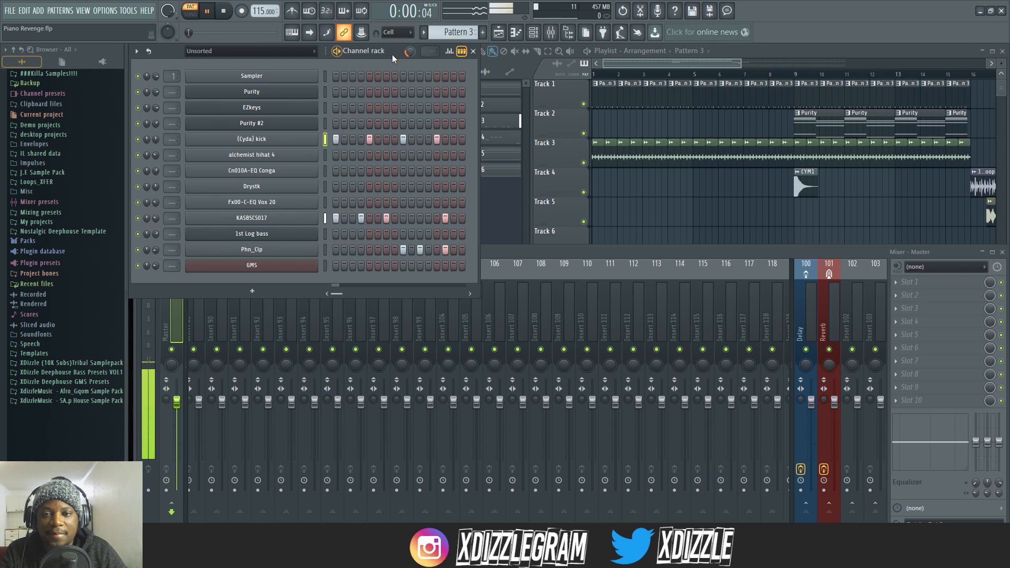
left_click(526, 251)
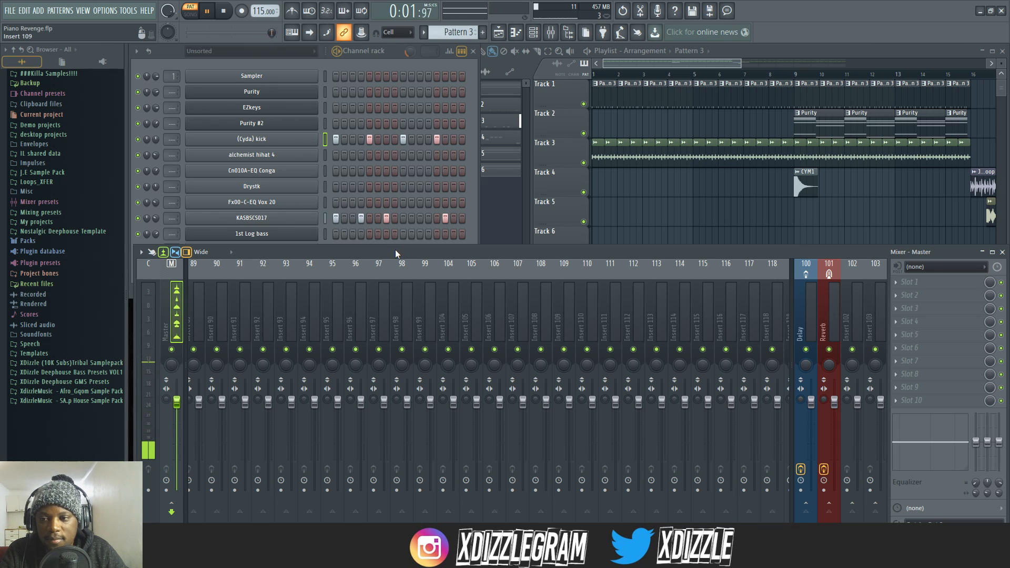
key("space")
Route the (Cyda) kick channel to mixer track 2
left_click(389, 51)
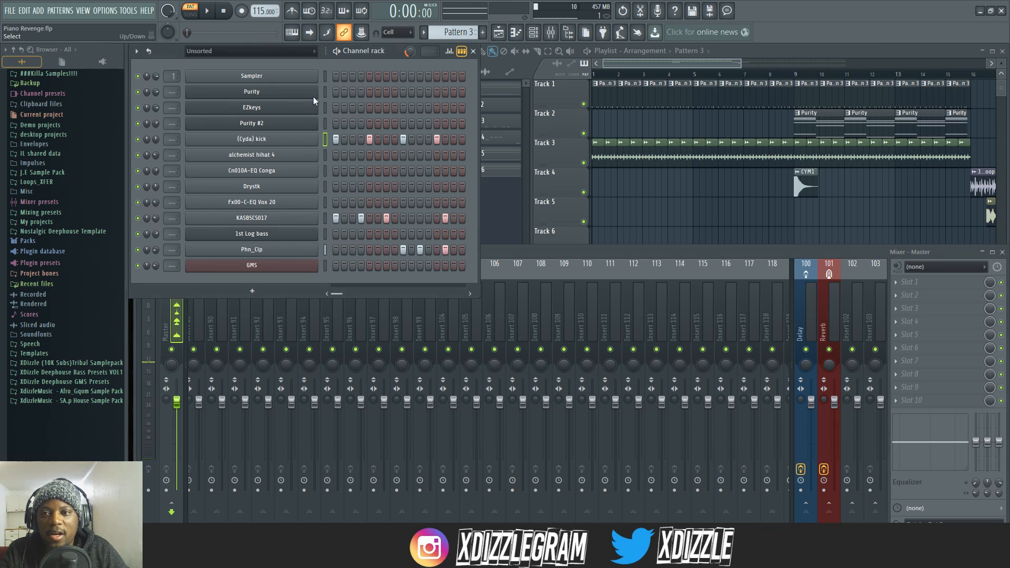
left_click(290, 141)
left_click(482, 203)
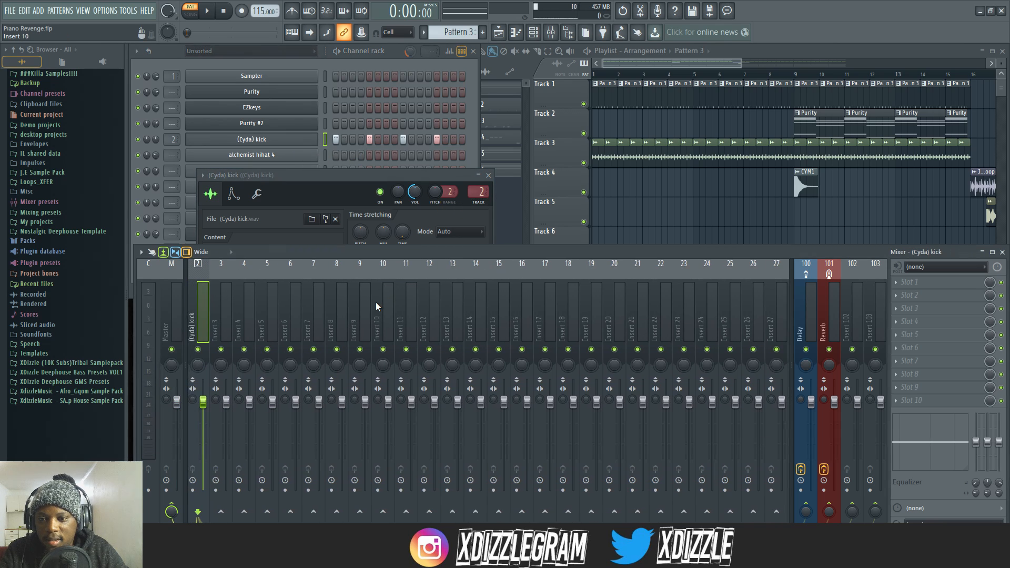
Solo the (Cyda) kick mixer track during playback and mute the KASBSCS017 and Phn_Clp channels so only the kick sounds
key("space")
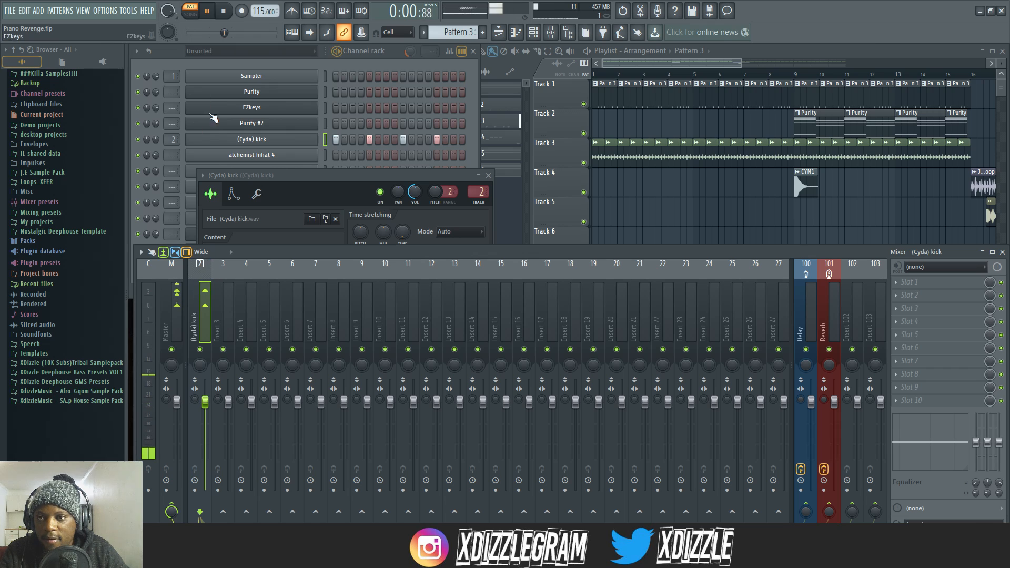
right_click(199, 349)
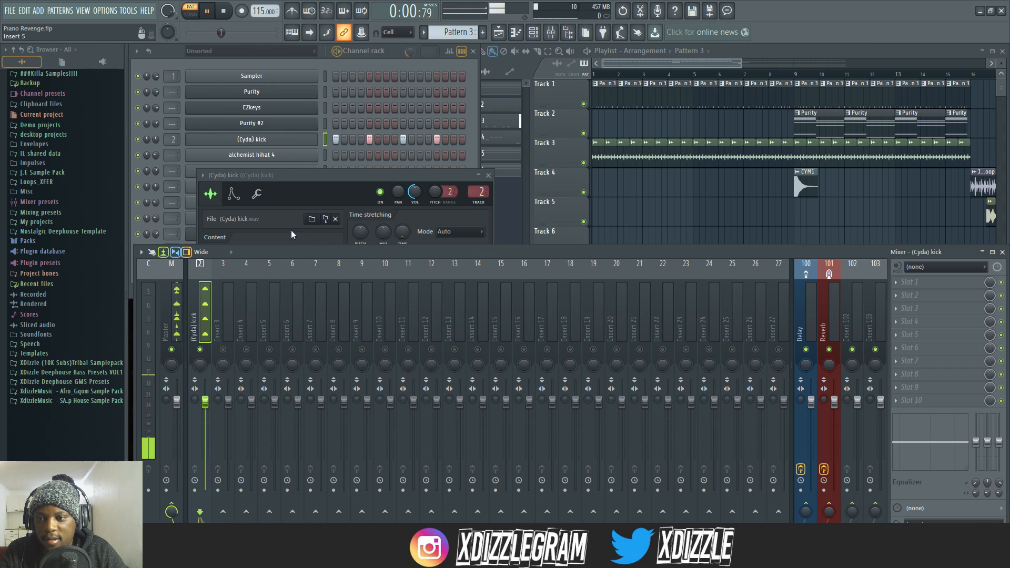
left_click(383, 49)
left_click(138, 218)
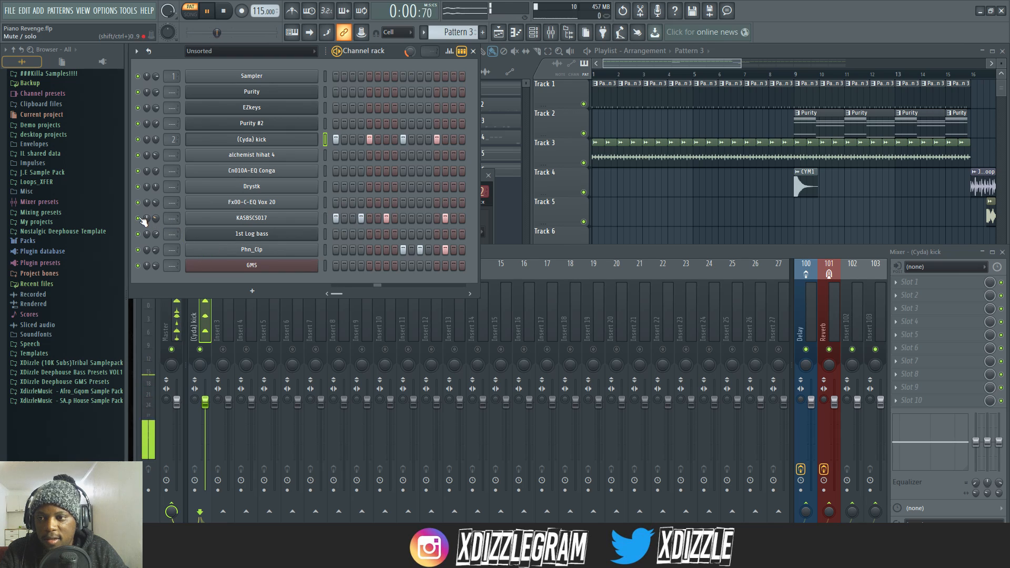
left_click(567, 255)
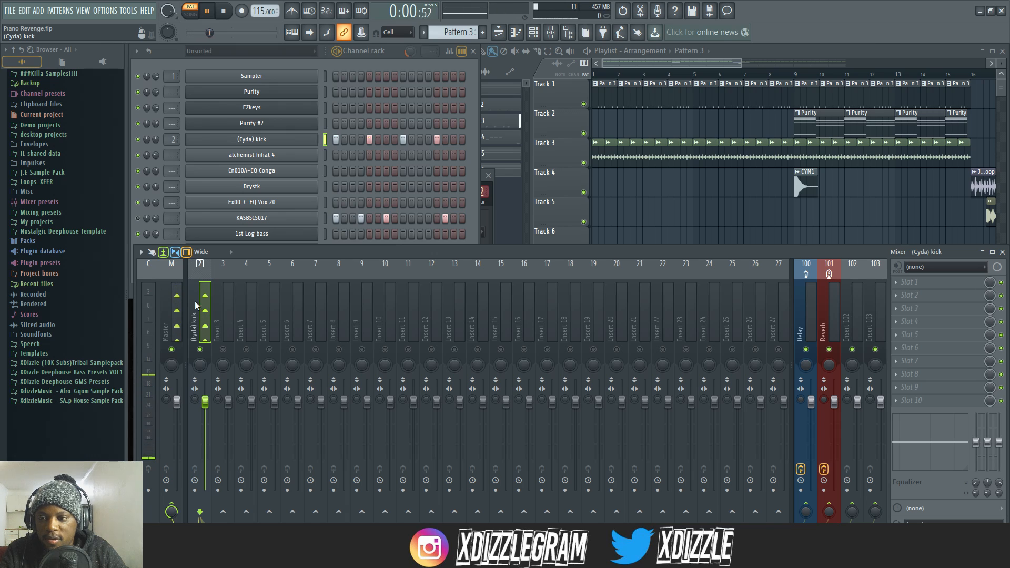
key("space")
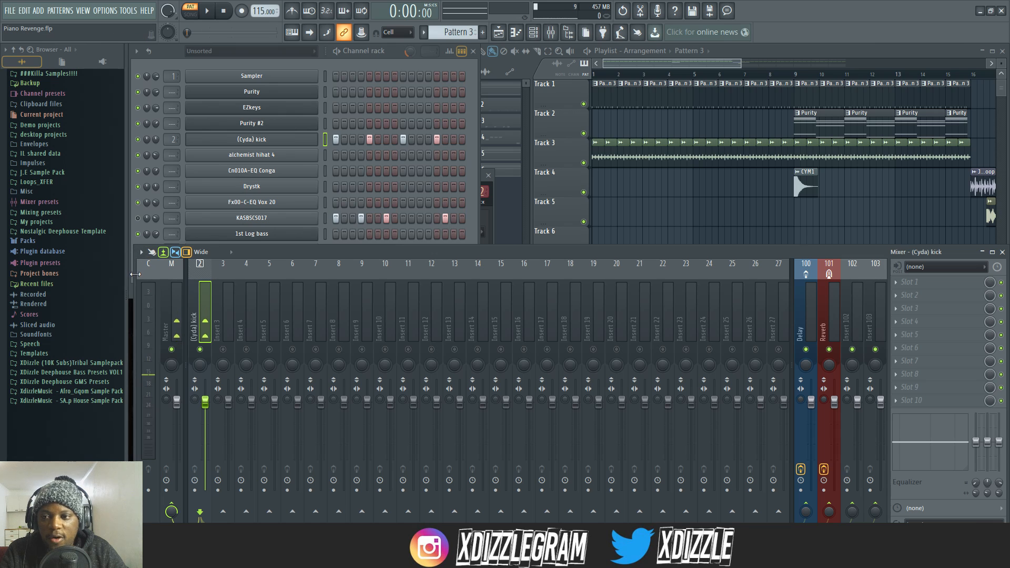
Load Fruity WaveShaper into effect slot 2 of the (Cyda) kick mixer track and place its window over the mixer
left_click_drag(136, 274, 238, 274)
left_click_drag(598, 251, 511, 254)
left_click(821, 300)
mouse_move(827, 310)
mouse_move(687, 103)
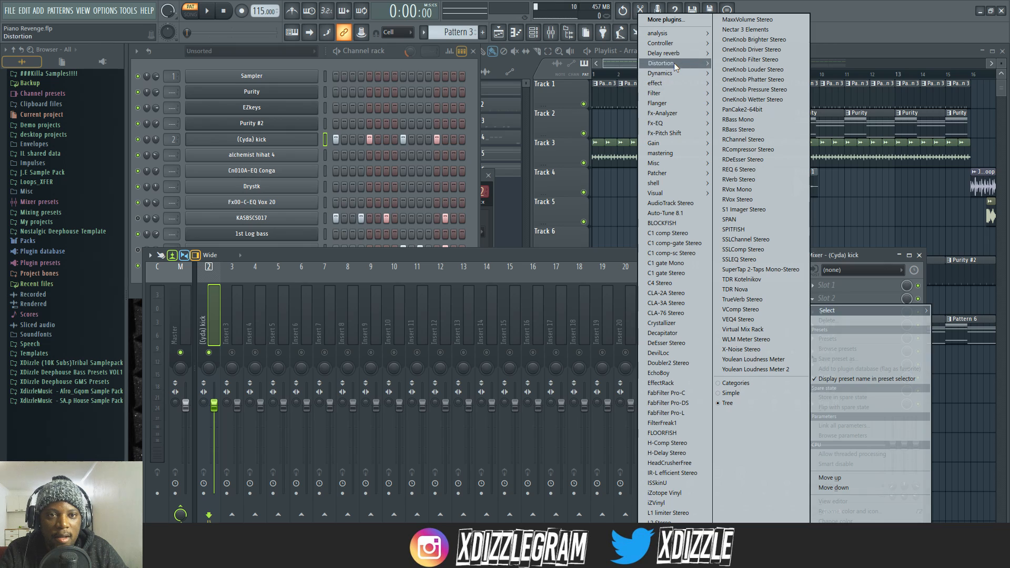
mouse_move(673, 61)
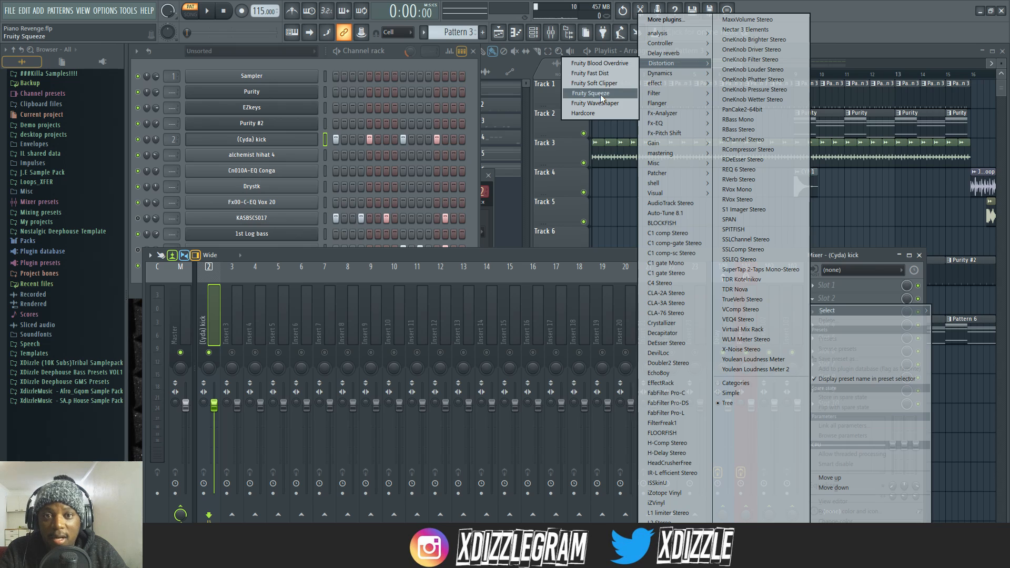
left_click(602, 103)
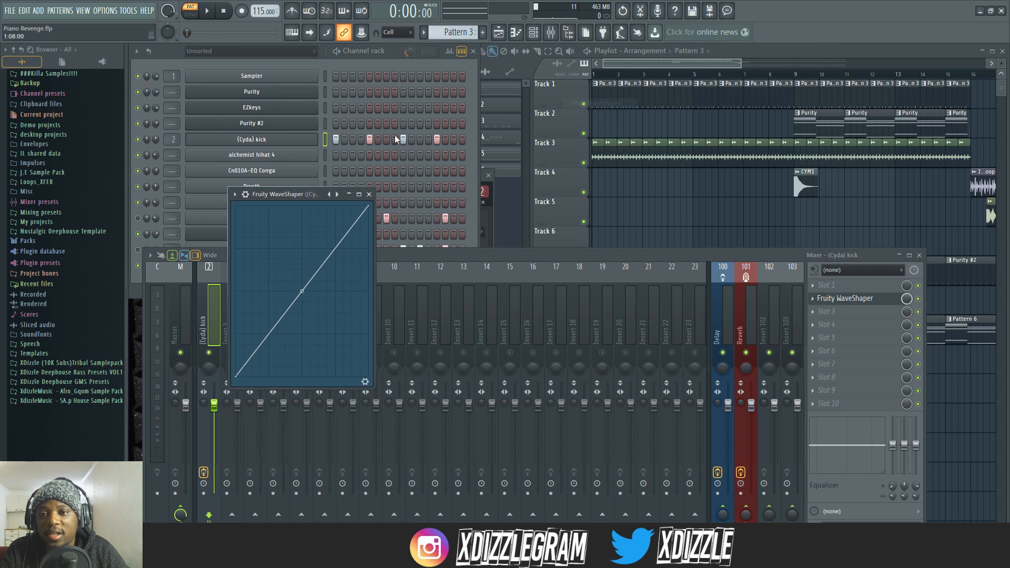
left_click_drag(293, 194, 419, 198)
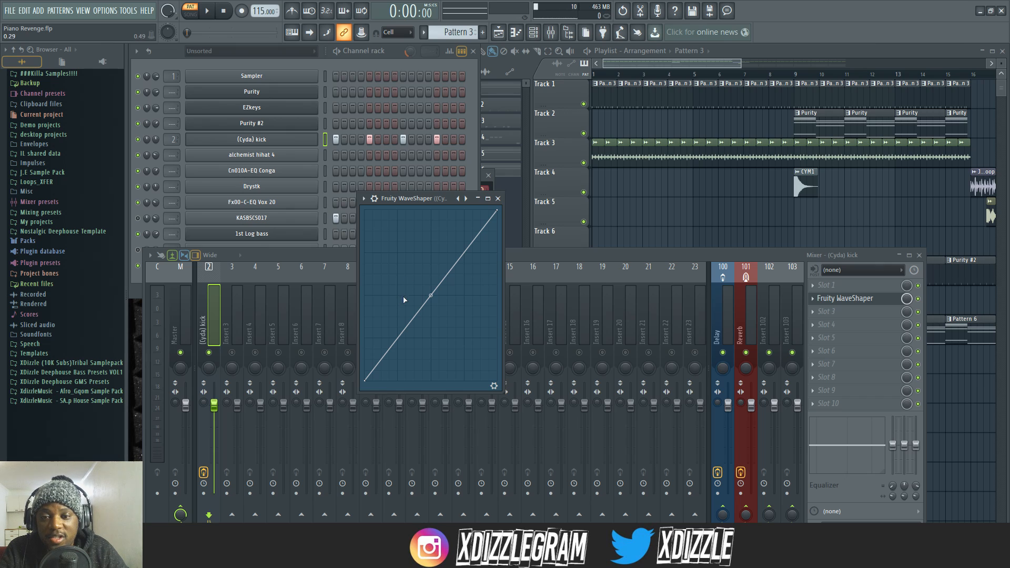
Try bending the WaveShaper curve upward to 48% tension while the kick plays, and straighten it again
mouse_move(432, 296)
left_mouse_down()
mouse_move(431, 252)
mouse_move(431, 293)
left_mouse_up()
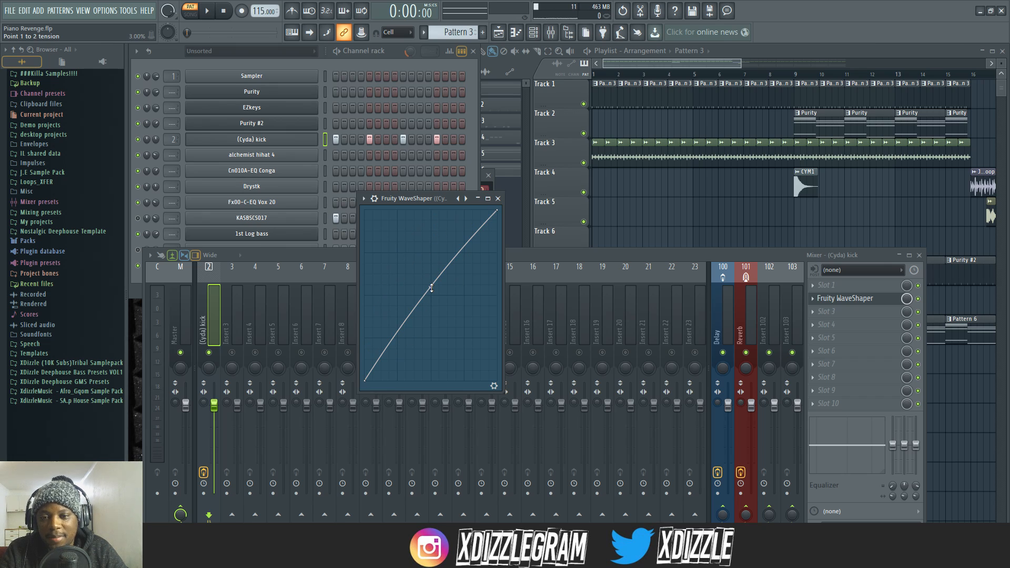
key("space")
left_click_drag(431, 287, 431, 218)
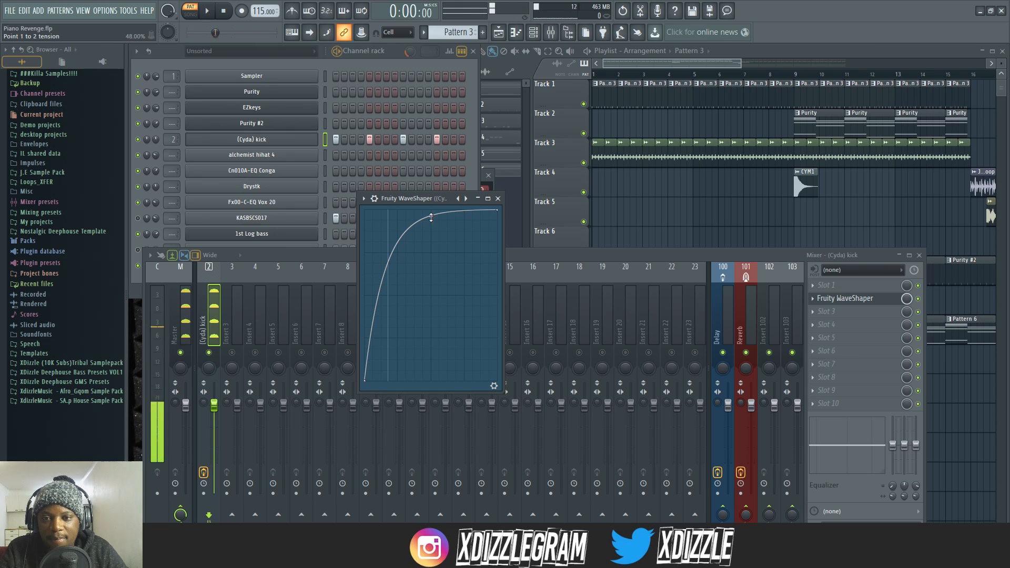
key("space")
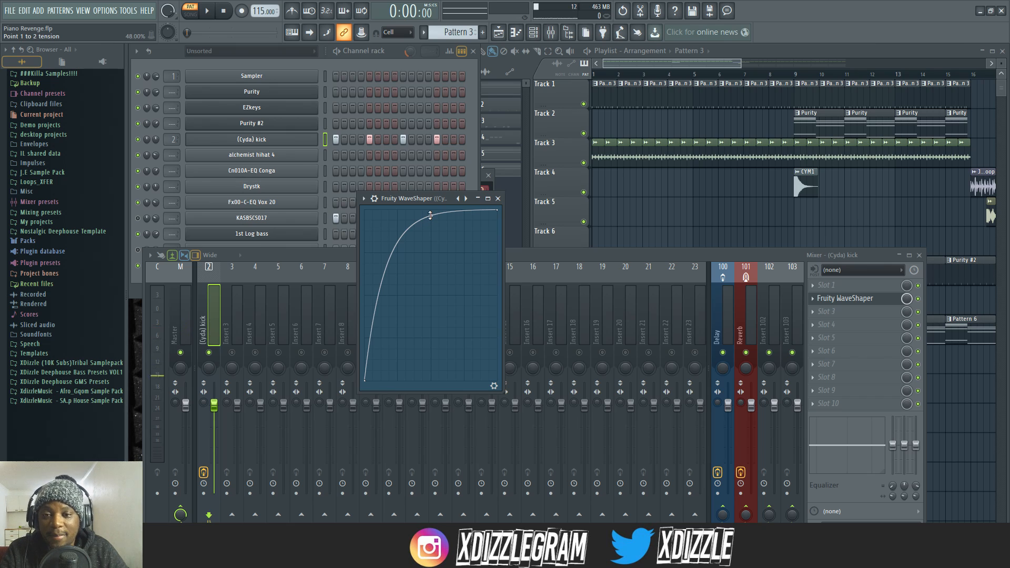
key("space")
left_click_drag(431, 215, 431, 297)
key("space")
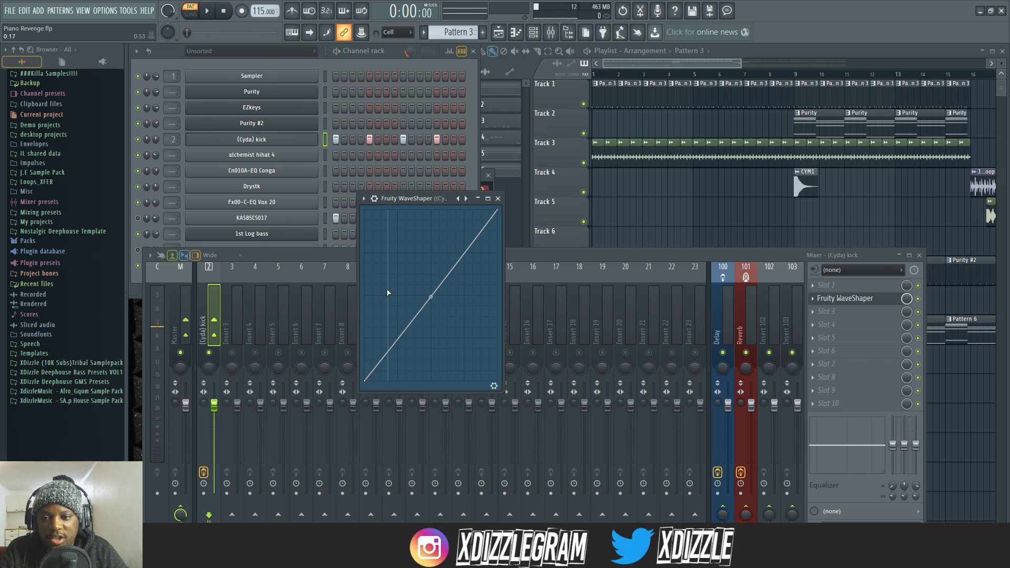
Add a point to the WaveShaper curve, raise it close to the graph's upper-left corner, and audition the distorted kick
left_click(390, 286)
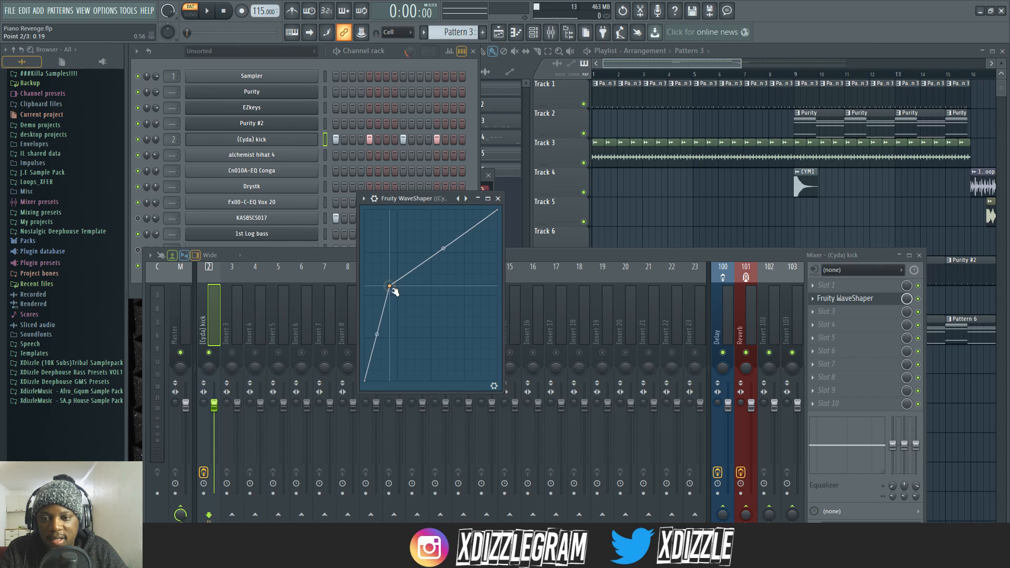
left_click_drag(394, 292, 386, 221)
key("space")
key("space")
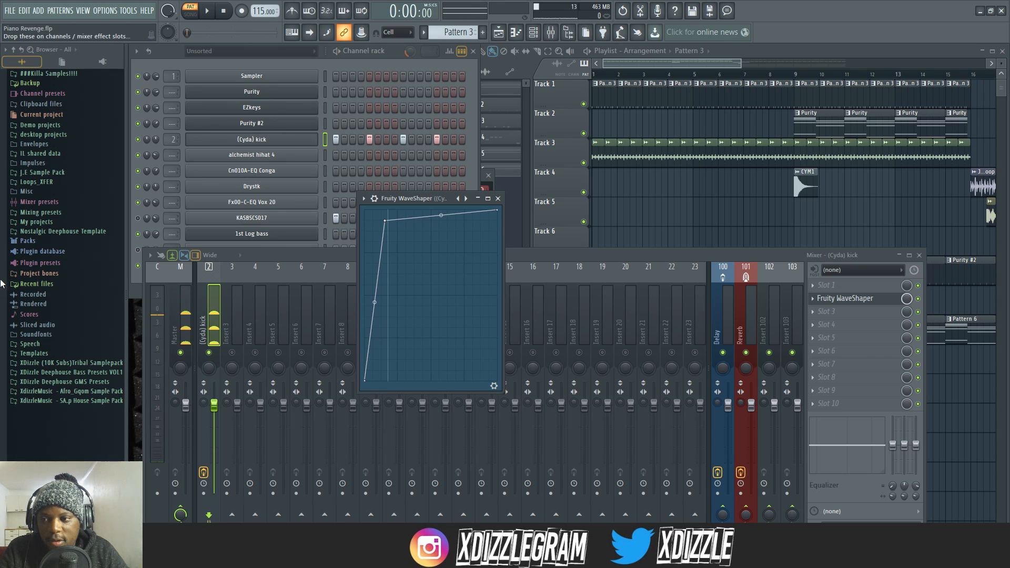
Preview samples in the Kick folder of the XdizzleMusic - S.House Sample Pack and unsolo the kick's mixer track
left_click(33, 401)
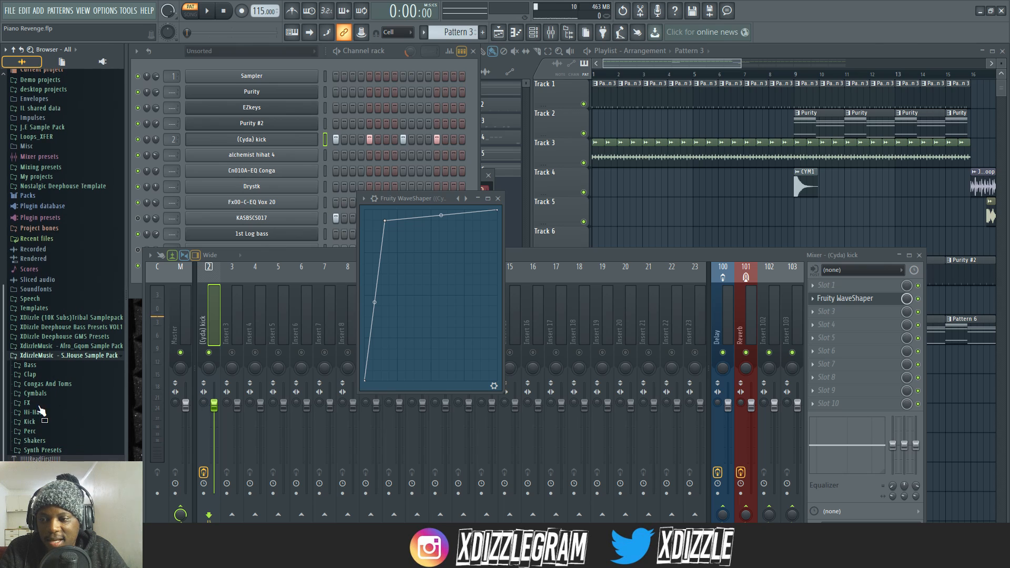
left_click(32, 421)
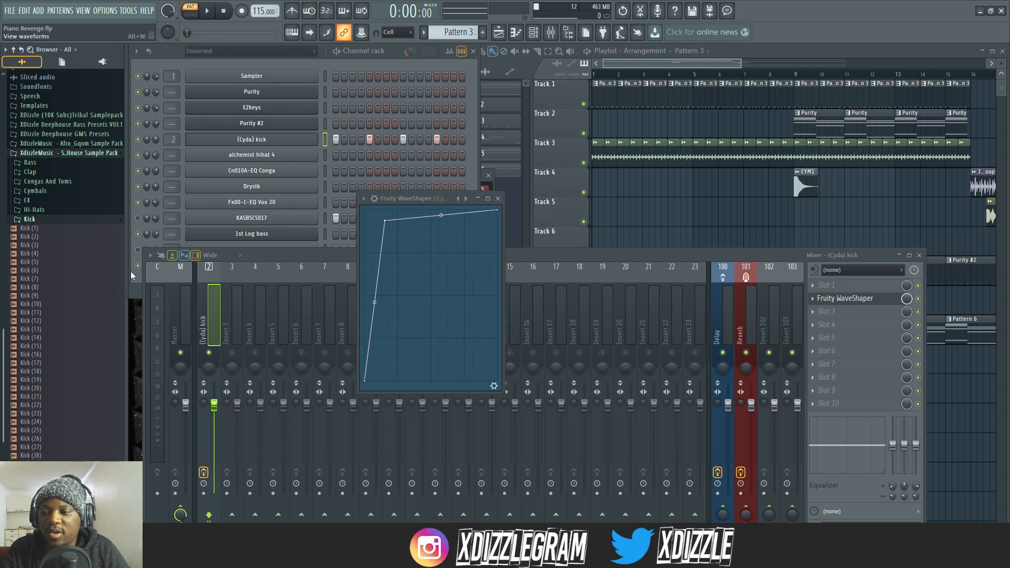
left_click(53, 290)
left_click(34, 305)
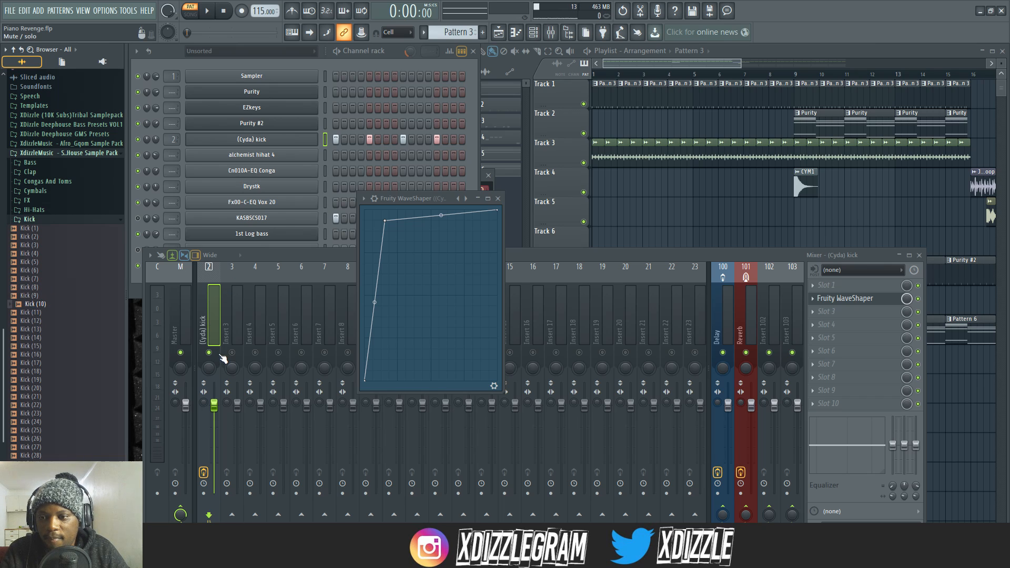
right_click(209, 353)
Add the Kick (12) sample as a new channel below (Cyda) kick and fill each 4 steps
left_click(42, 321)
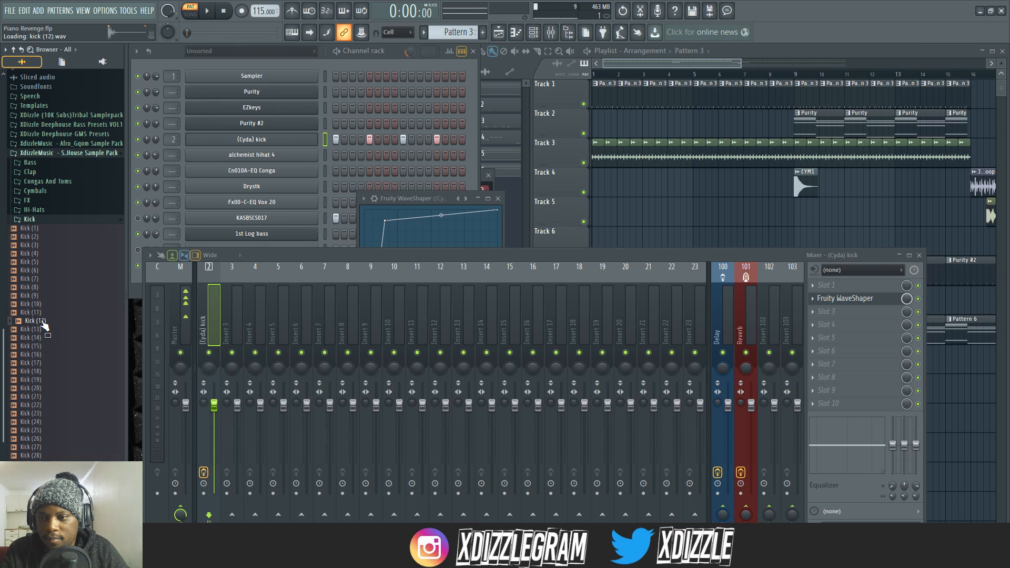
left_click_drag(44, 327, 282, 147)
right_click(318, 154)
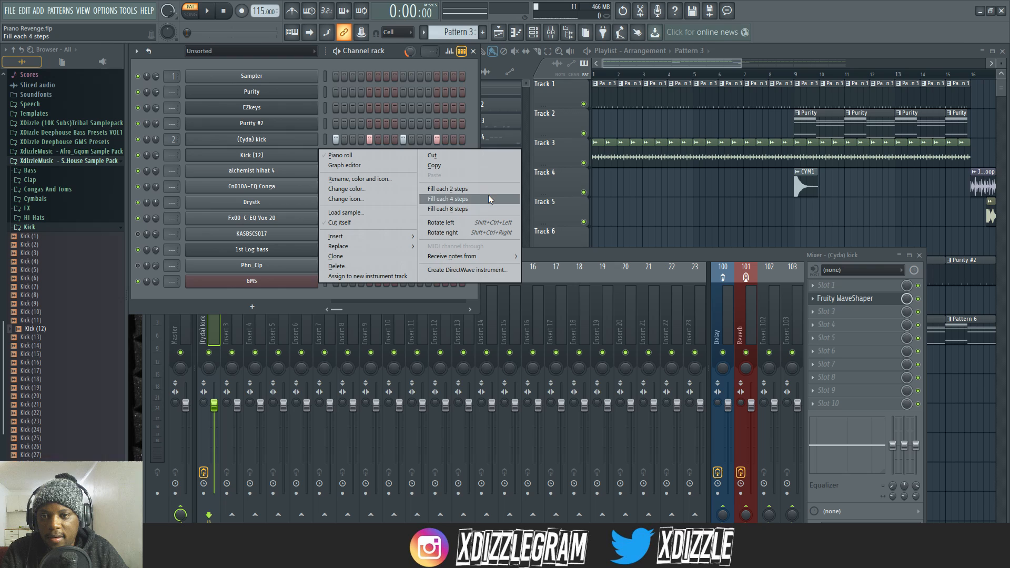
left_click(466, 199)
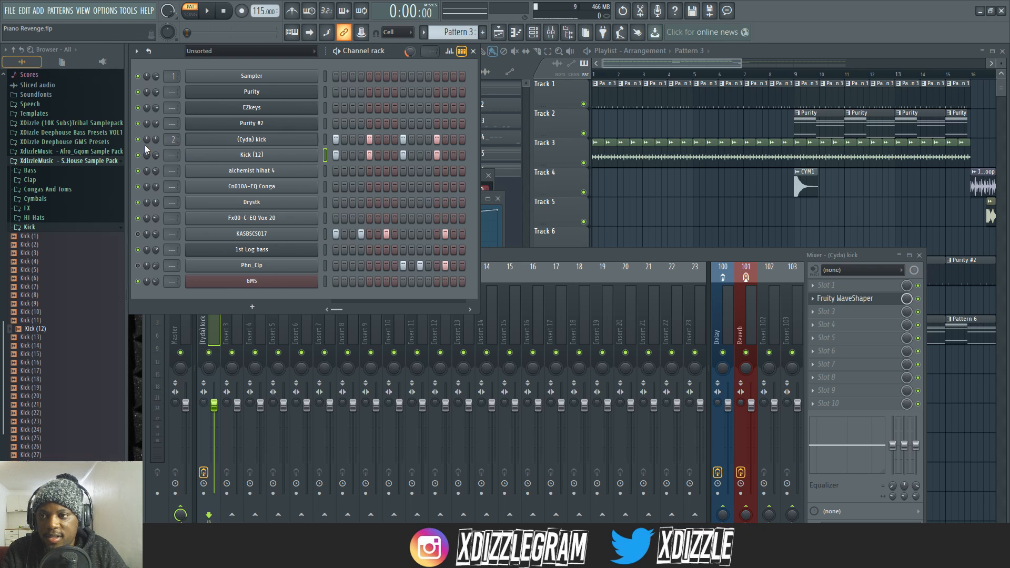
Route the Kick (12) channel to mixer track 2 and disable Fruity WaveShaper on that track
left_click(247, 156)
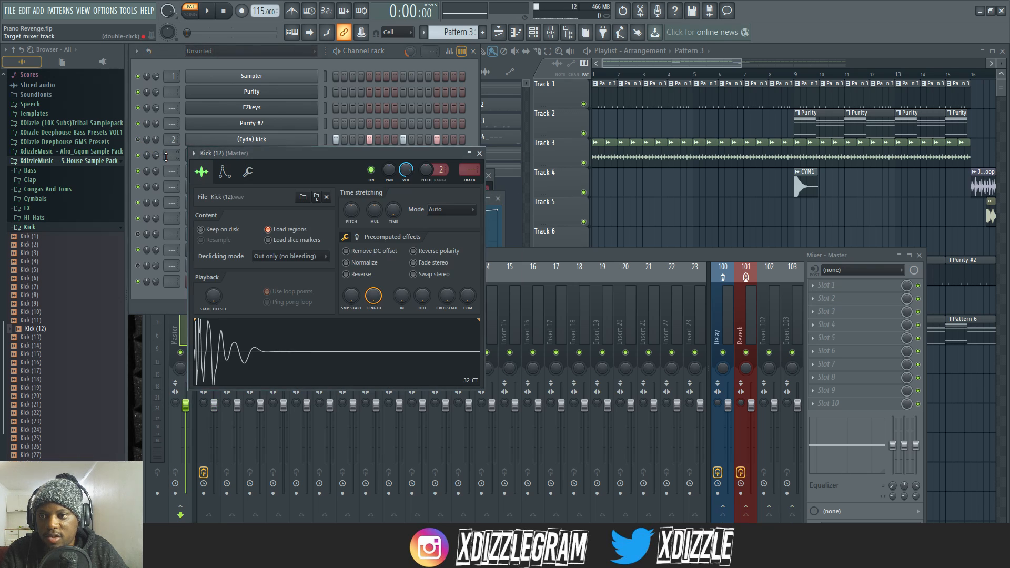
left_click_drag(469, 169, 469, 161)
left_click(556, 259)
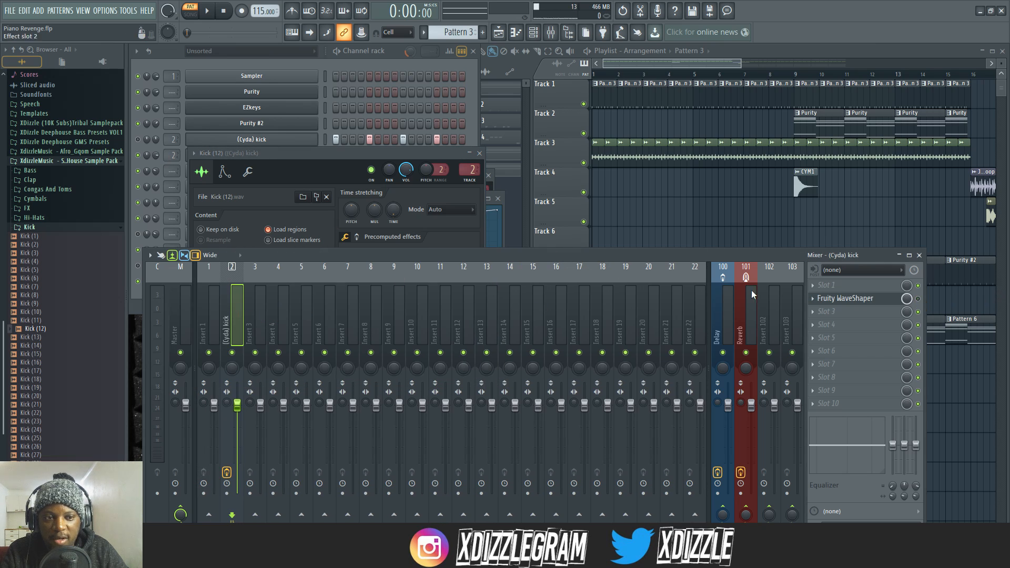
Mute the (Cyda) kick channel and play the pattern to check the level of Kick (12) in the mixer
key("space")
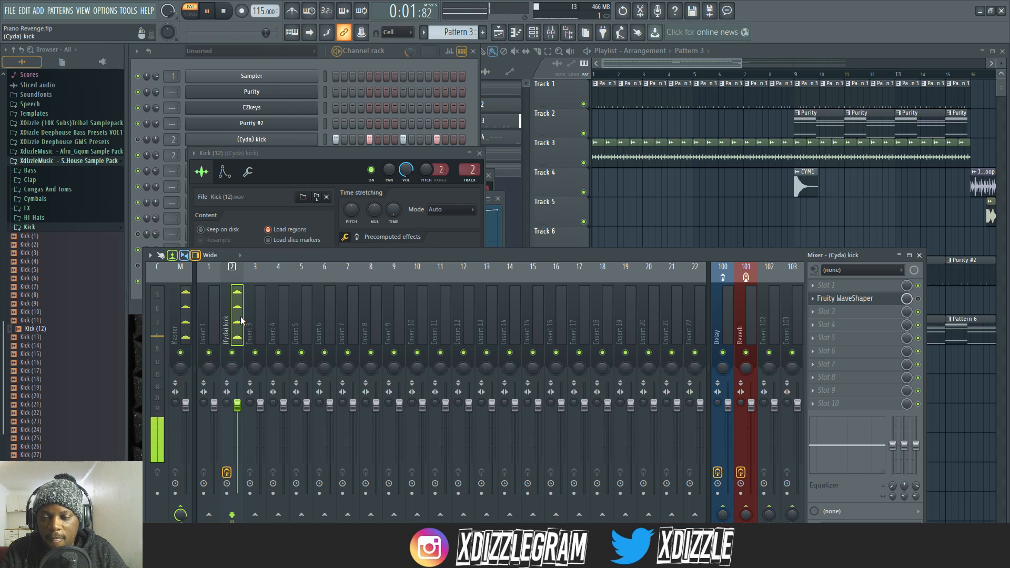
left_click(393, 54)
key("space")
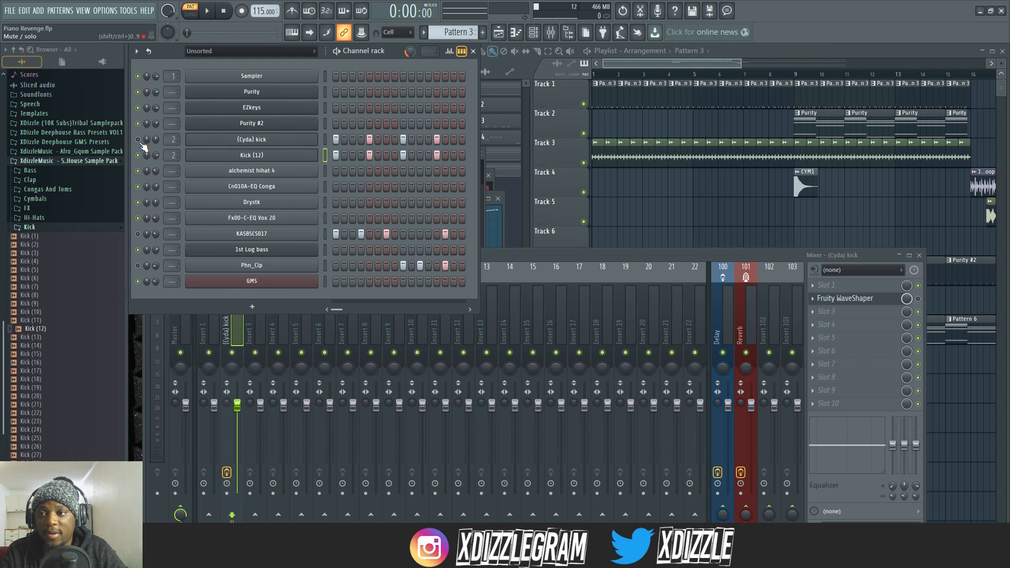
key("space")
left_click(235, 330)
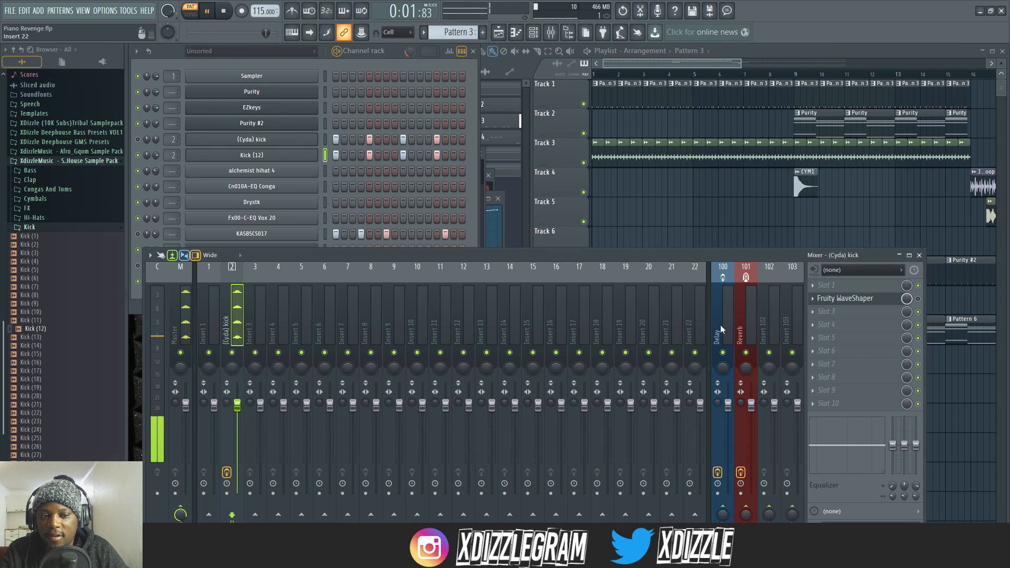
key("space")
Load Fruity Parametric EQ 2 into effect slot 3 of the kick's mixer track
left_click(844, 311)
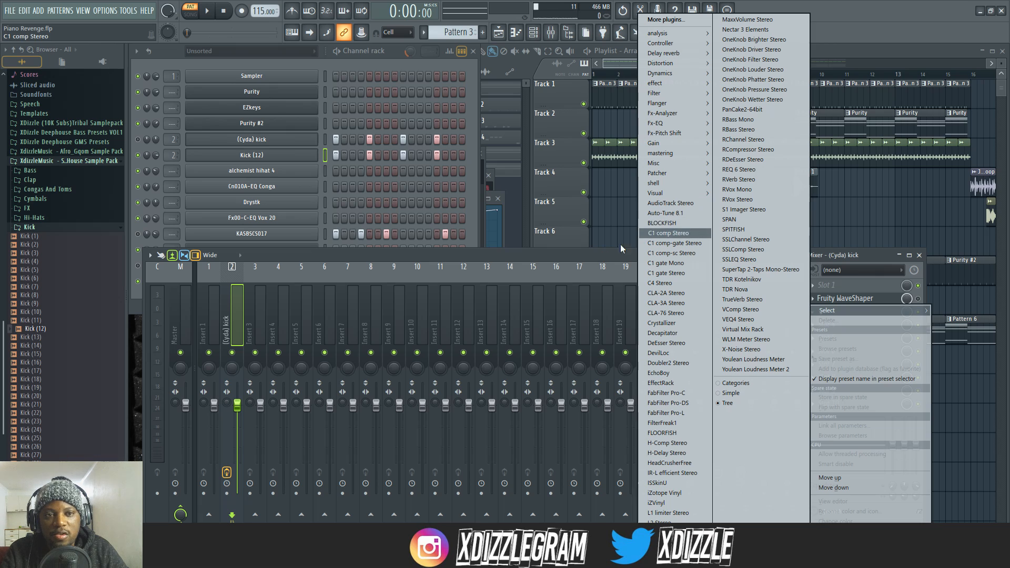
left_click(581, 259)
left_click(851, 311)
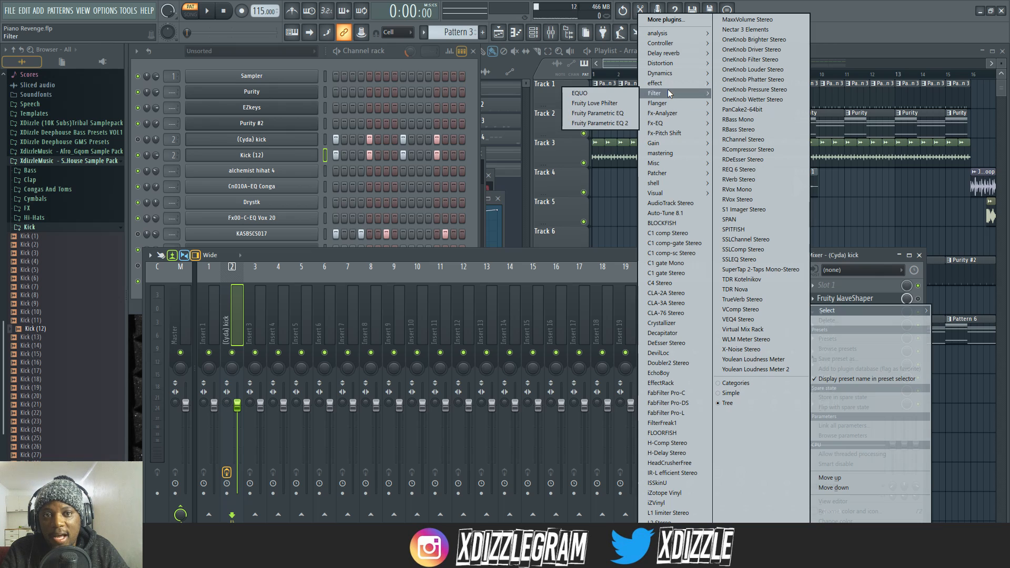
mouse_move(673, 97)
mouse_move(658, 123)
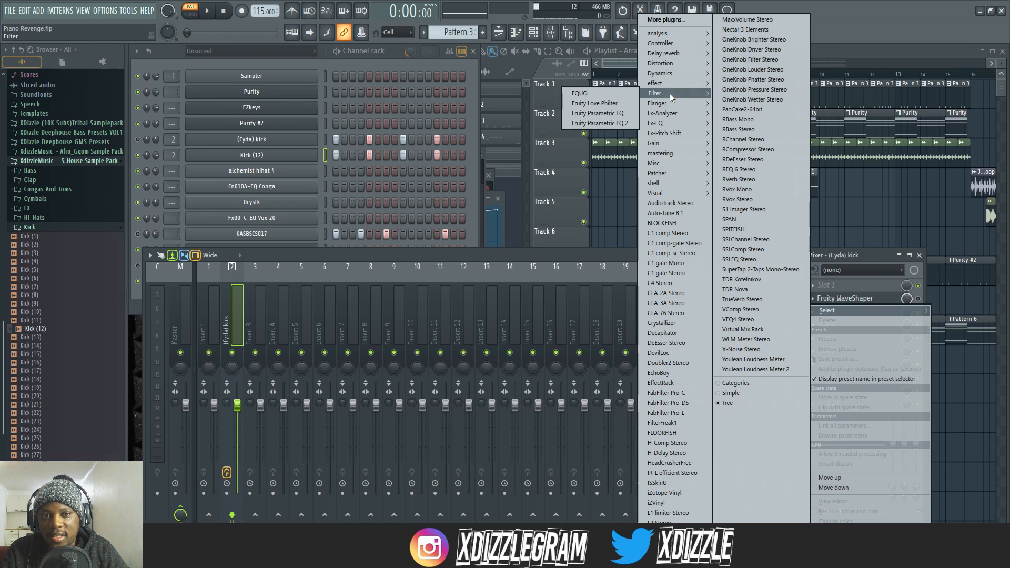
left_click(601, 124)
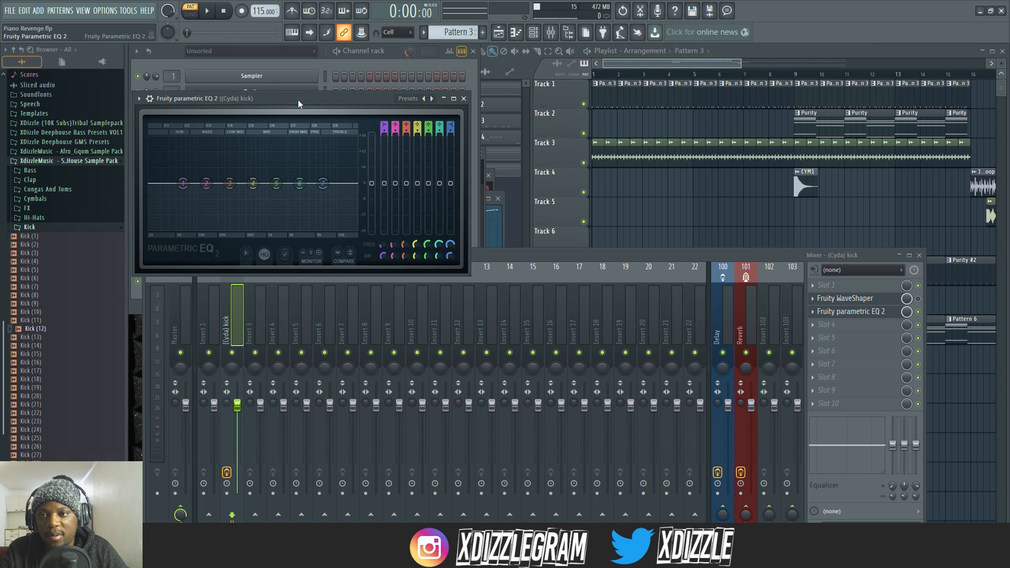
Boost EQ band 2 about 14 dB near 38 Hz, shift band 1 lower in frequency, and audition the kick
left_click_drag(297, 100, 549, 206)
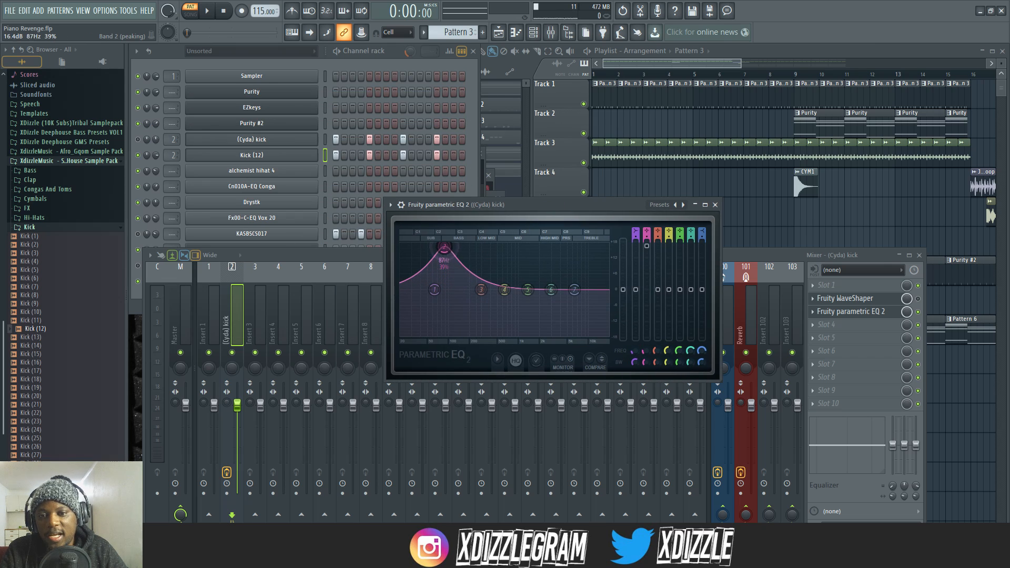
key("space")
left_click_drag(444, 248, 419, 252)
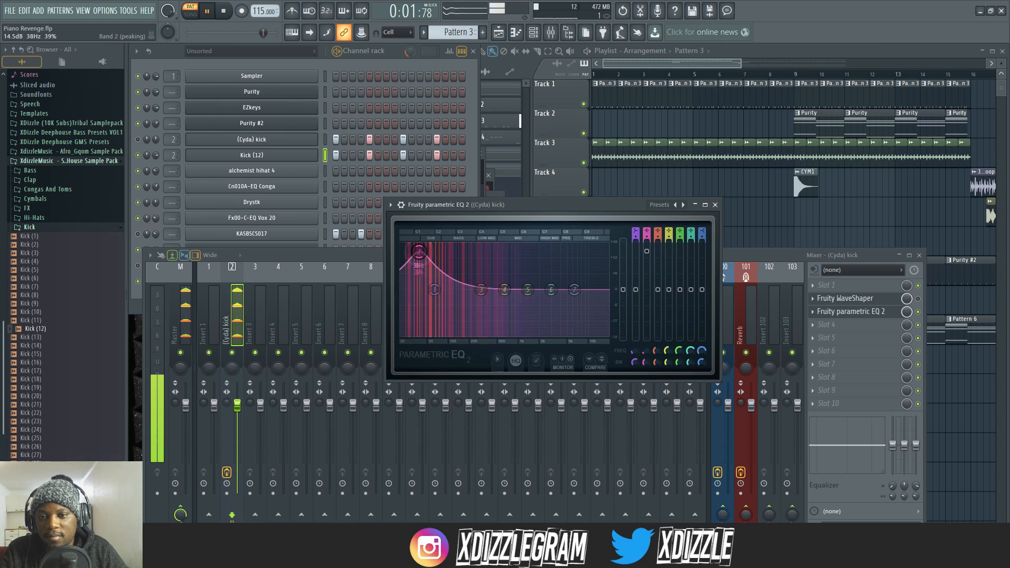
left_click_drag(434, 289, 413, 290)
mouse_move(420, 251)
left_mouse_down()
mouse_move(435, 255)
mouse_move(419, 253)
left_mouse_up()
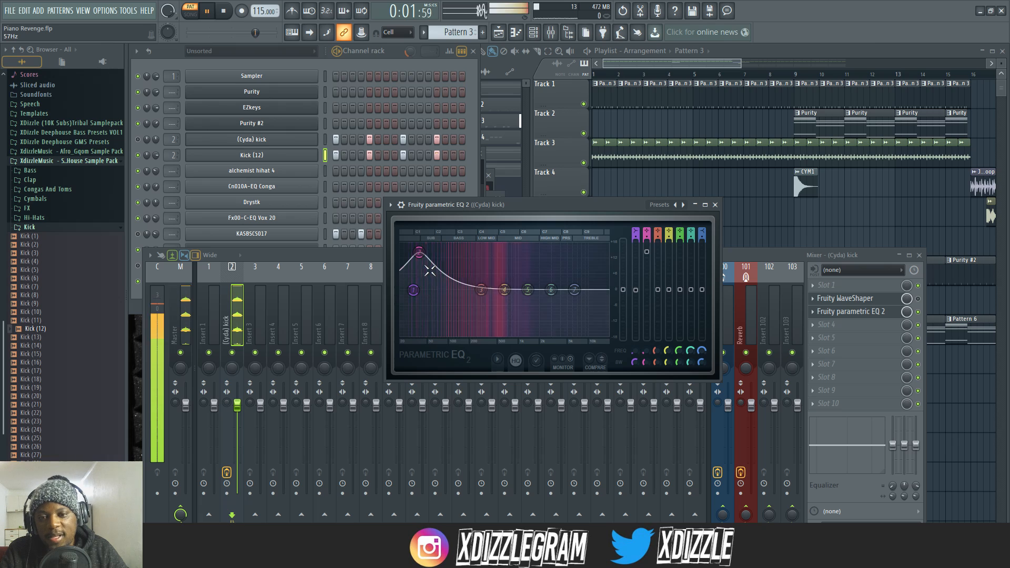
key("space")
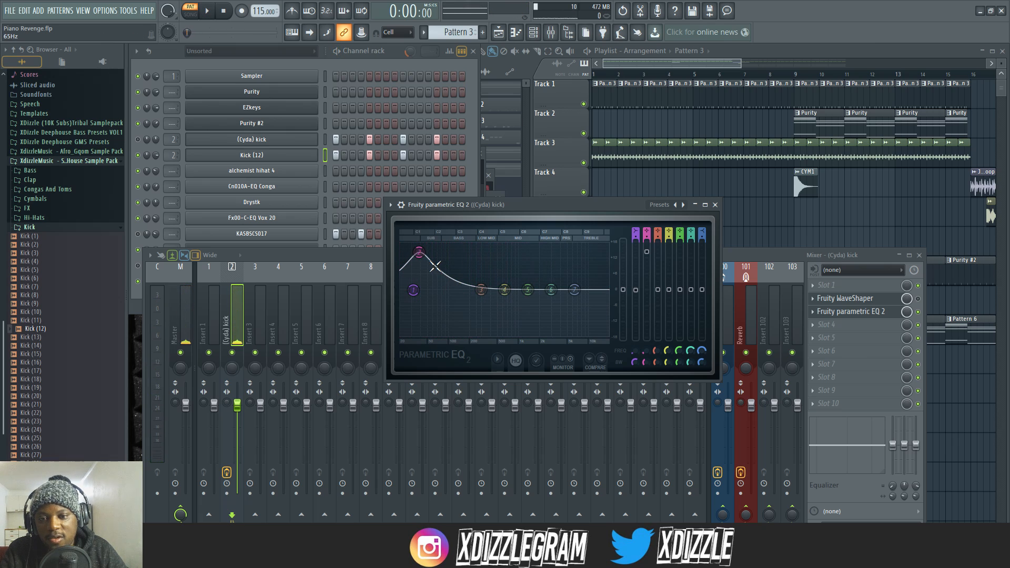
left_click(715, 206)
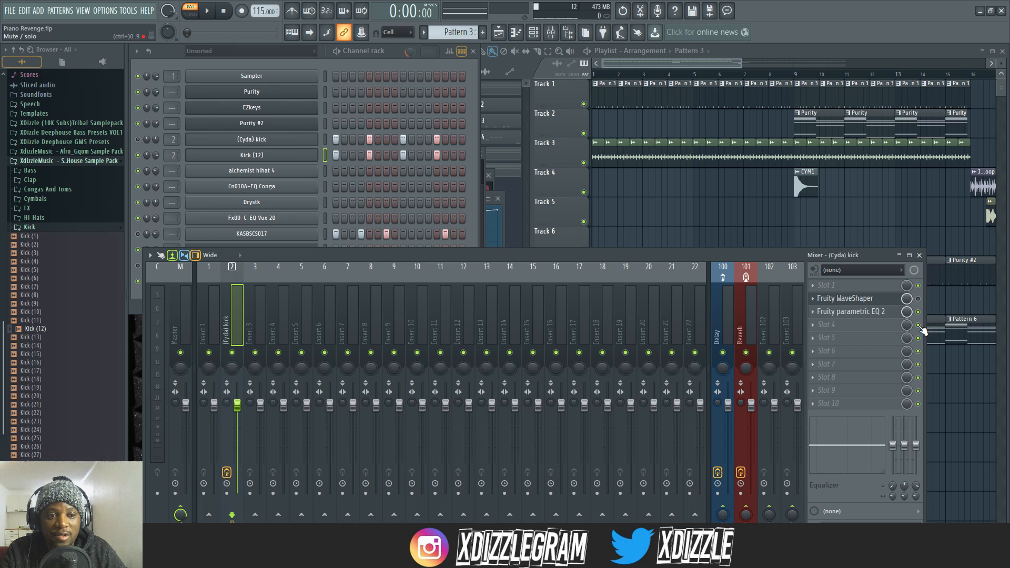
Load RBass Mono into effect slot 4 of the kick's mixer track and move its window clear of the effect slots
left_click(806, 322)
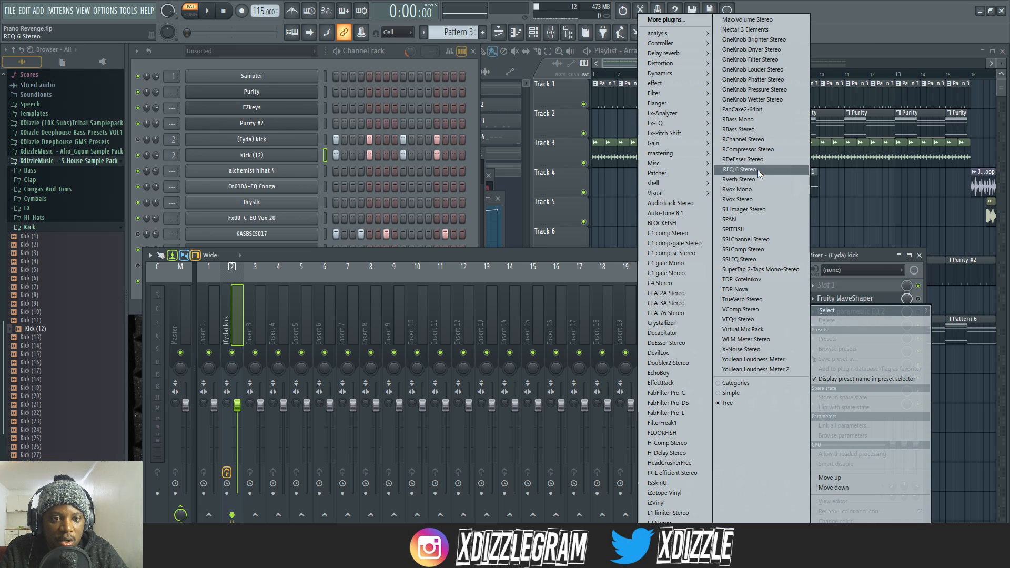
left_click(746, 119)
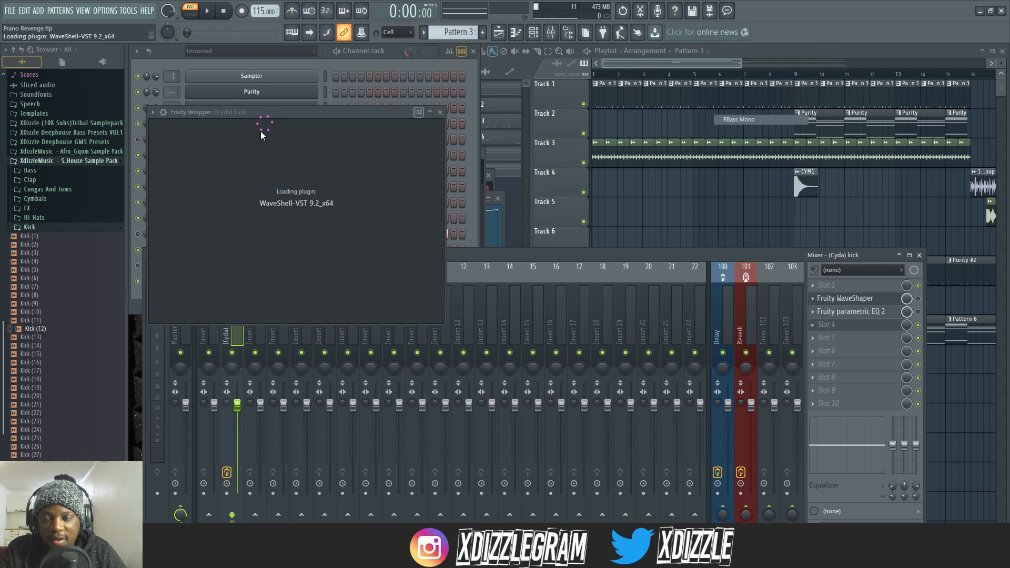
left_click_drag(219, 112, 462, 166)
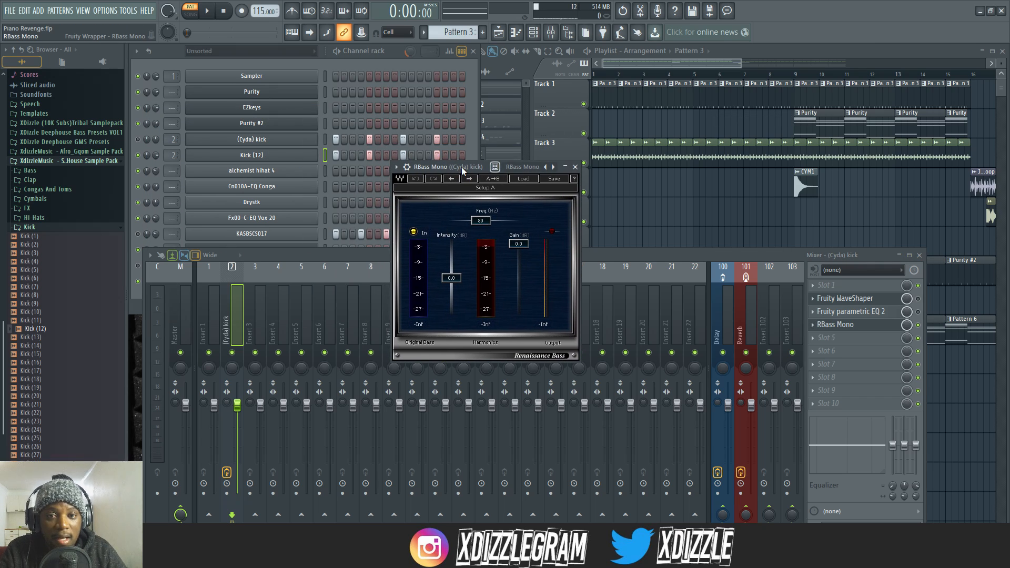
left_click_drag(459, 166, 465, 174)
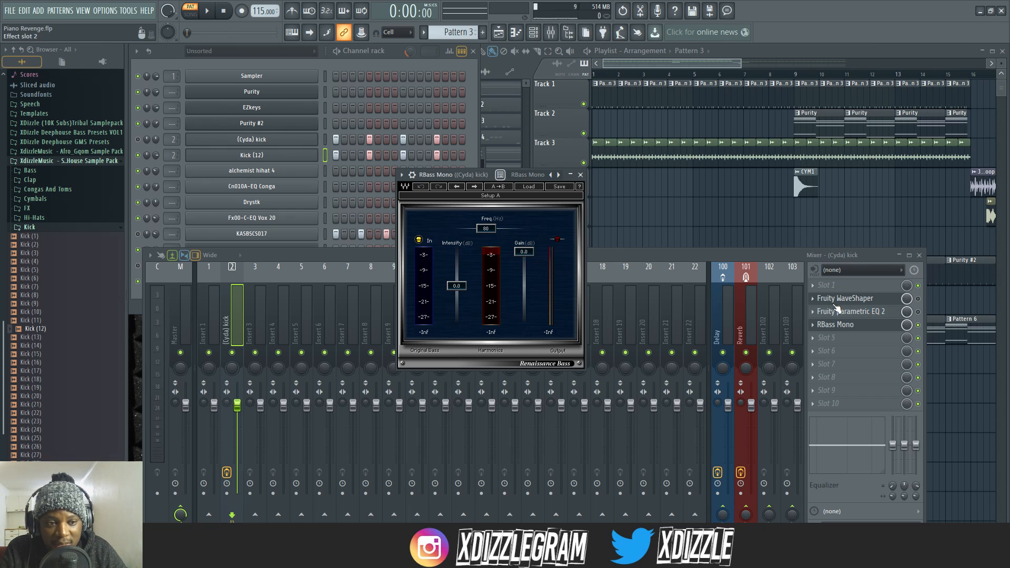
Play the pattern and compare the kick with RBass Mono bypassed and enabled
left_click(913, 327)
left_click(463, 175)
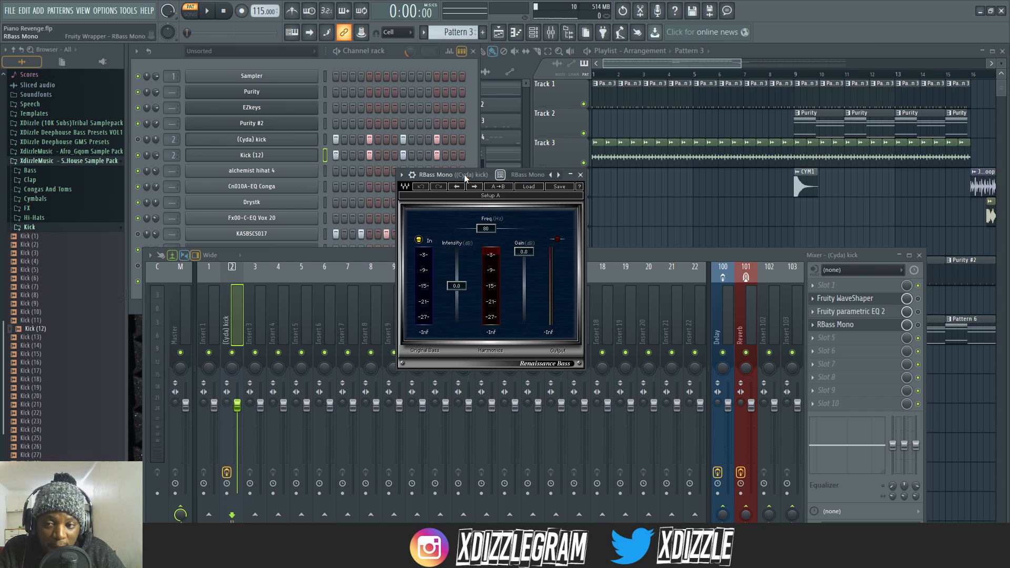
key("space")
left_click(919, 326)
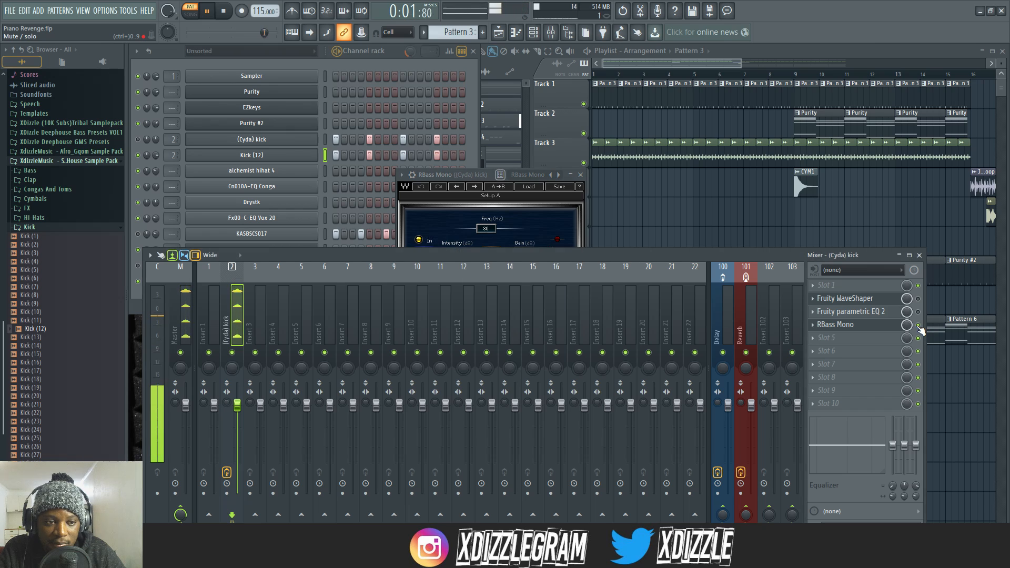
left_click(459, 175)
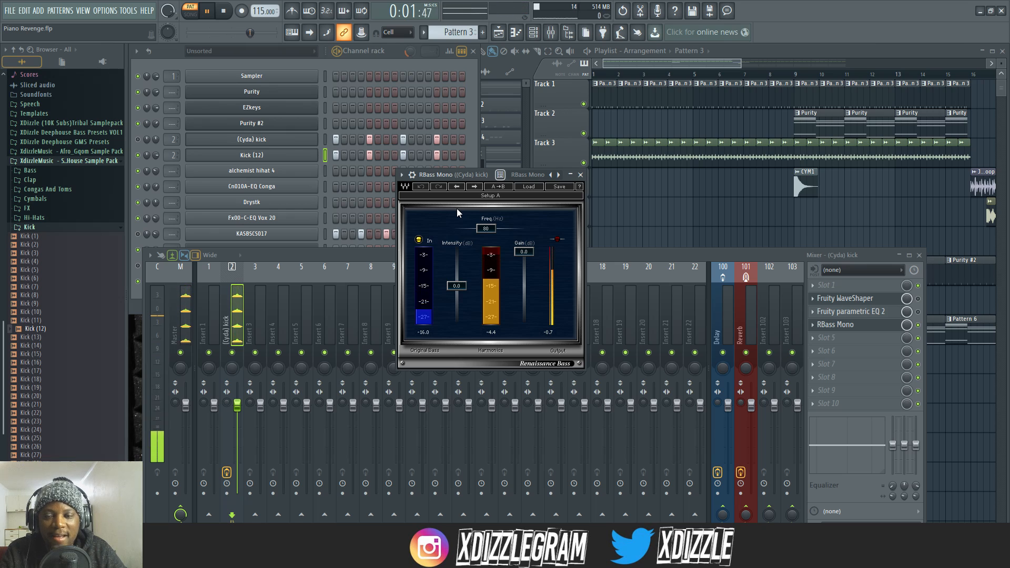
Set the RBass Mono frequency to 50 Hz and its intensity to 4.5 dB while listening, and stop playback
mouse_move(488, 232)
left_mouse_down()
mouse_move(465, 228)
mouse_move(474, 228)
left_mouse_up()
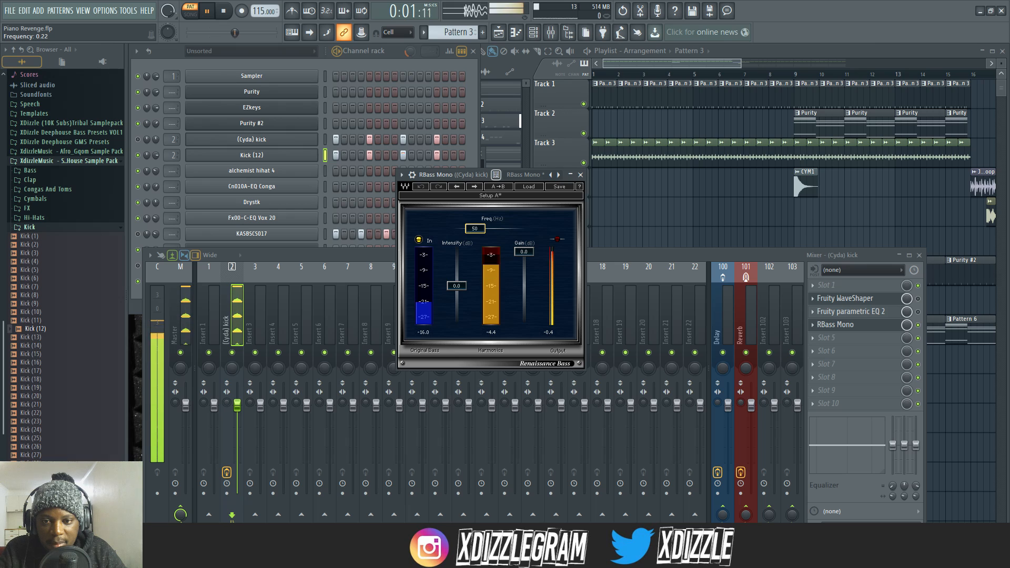
mouse_move(457, 286)
left_mouse_down()
mouse_move(457, 274)
mouse_move(456, 285)
left_mouse_up()
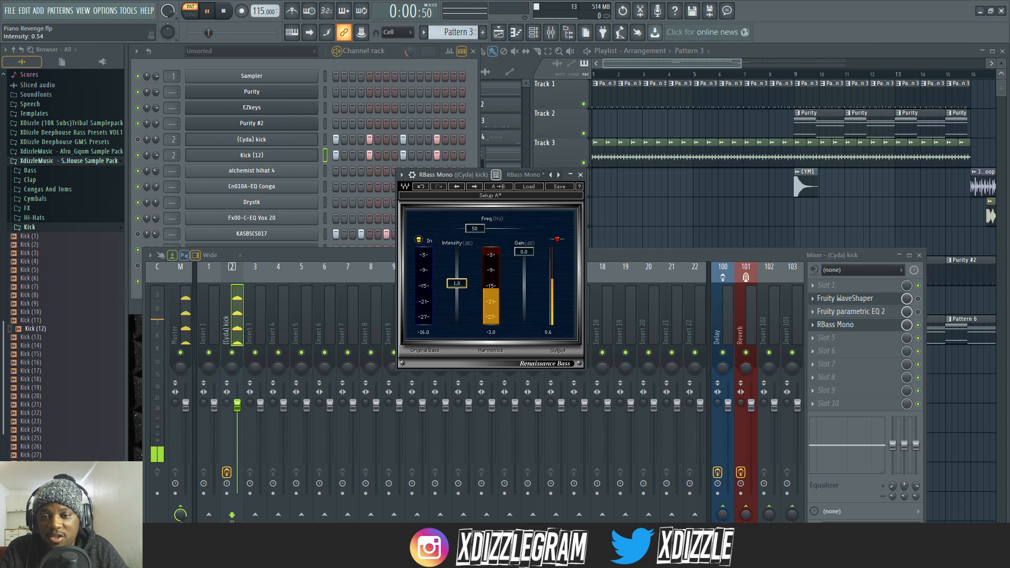
left_click_drag(459, 287, 456, 279)
key("space")
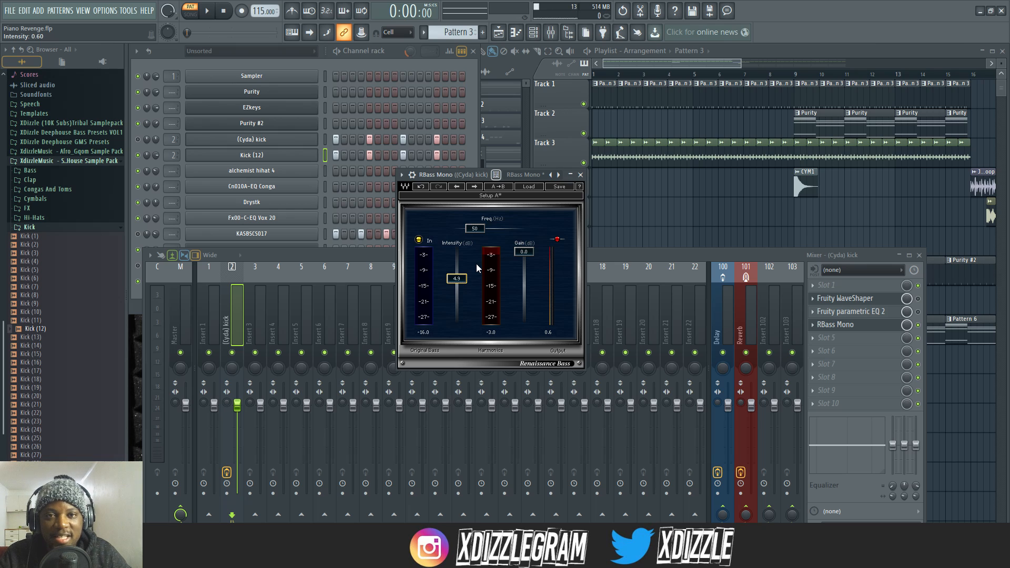
Narrow band 2 of the kick's parametric EQ to 0% width with a 15.6 dB boost at 40 Hz, and return to RBass Mono
left_click(851, 311)
left_click_drag(420, 259, 421, 249)
scroll(422, 252, "down", 10)
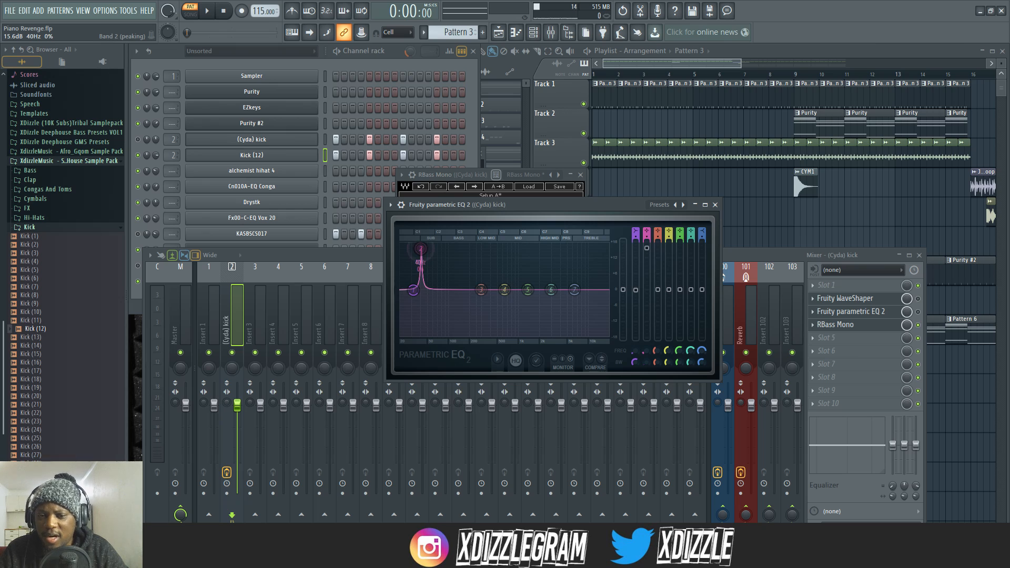
left_click(715, 204)
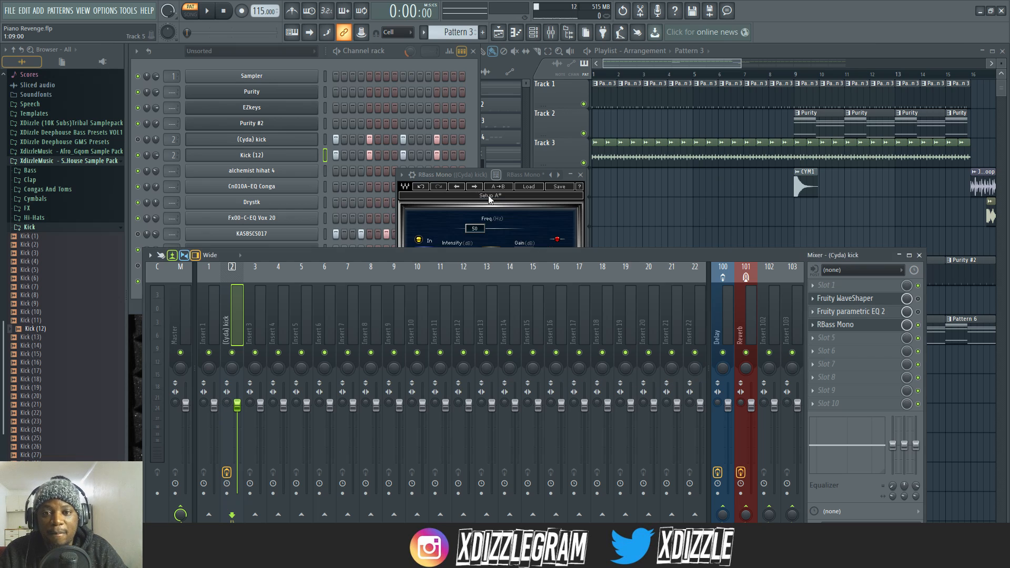
left_click(470, 175)
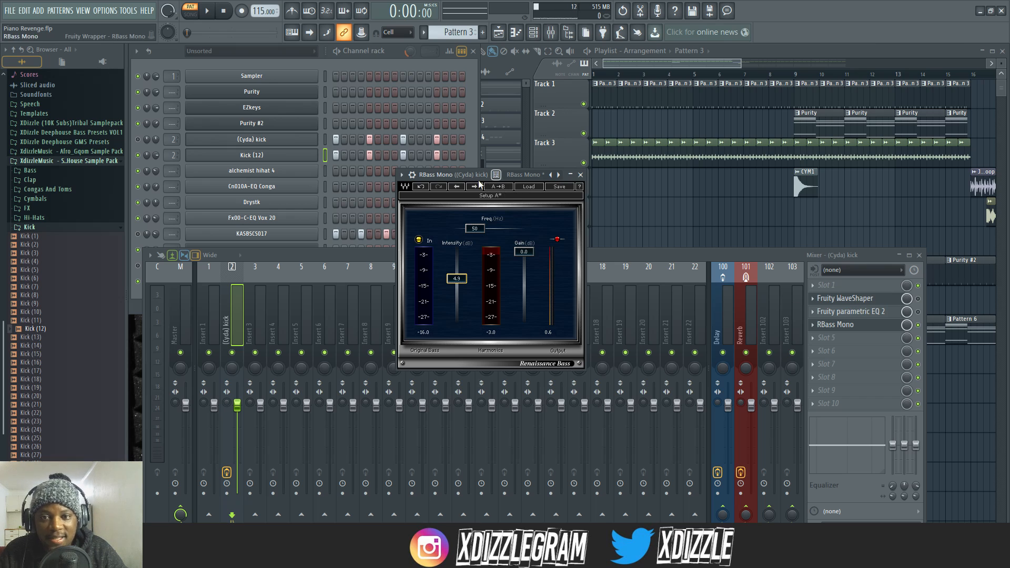